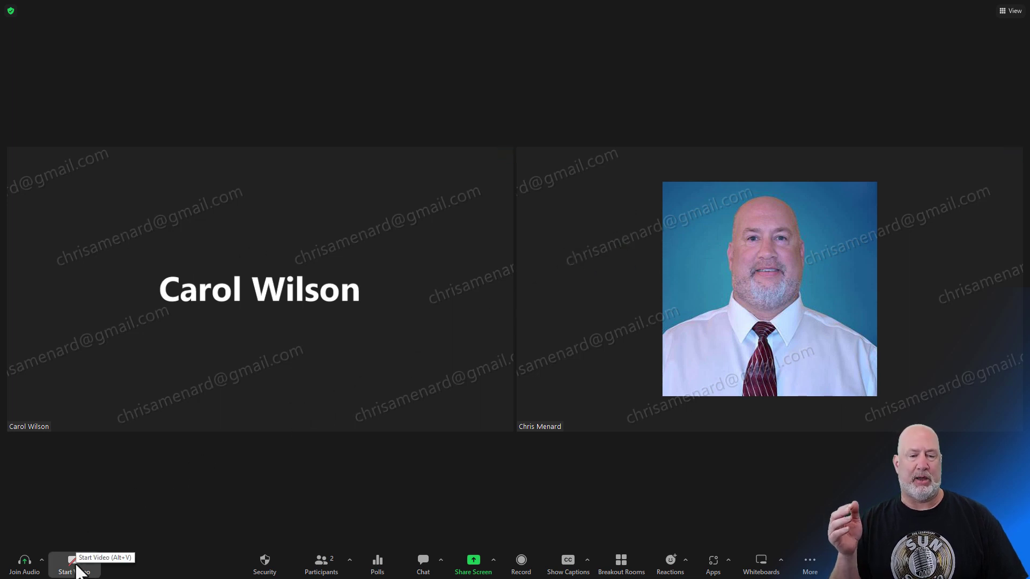
- Turn on your camera so your live video shows in the meeting
{"action": "left_click", "coordinate": [76, 569]}
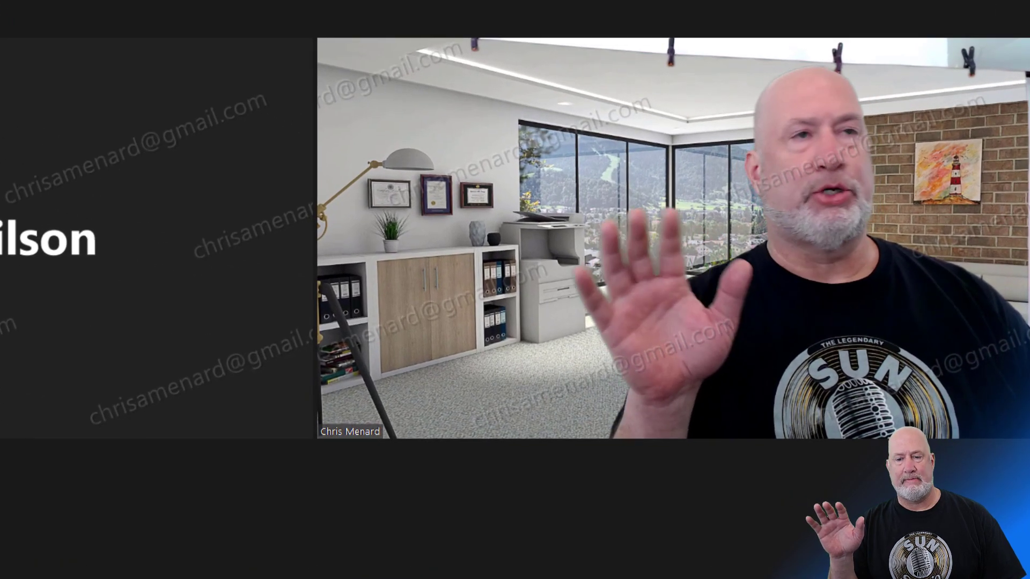
- Stop your video with Alt+V and return to the test 6 meeting details page
{"action": "key", "text": "alt+v"}
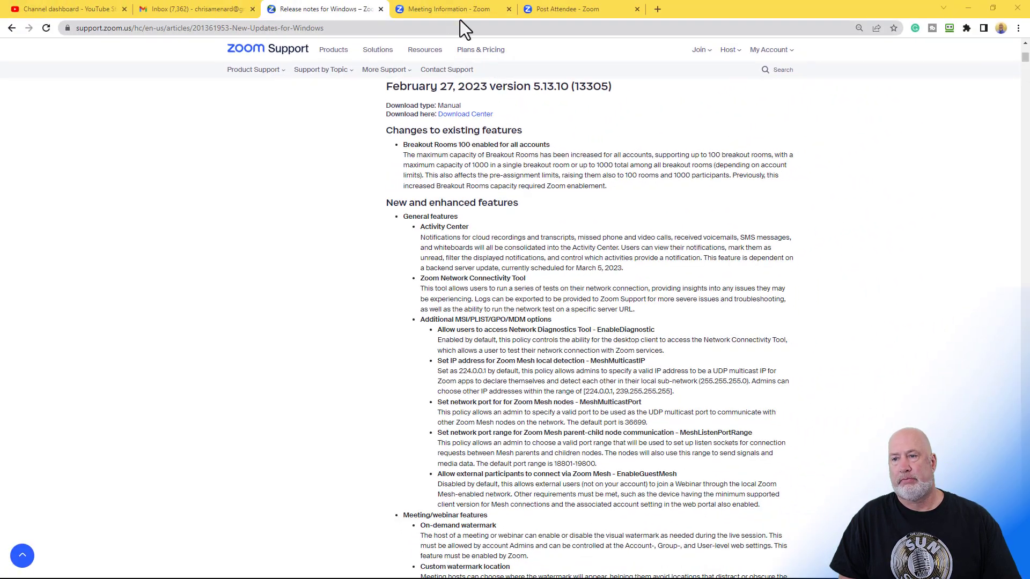
{"action": "left_click", "coordinate": [477, 15]}
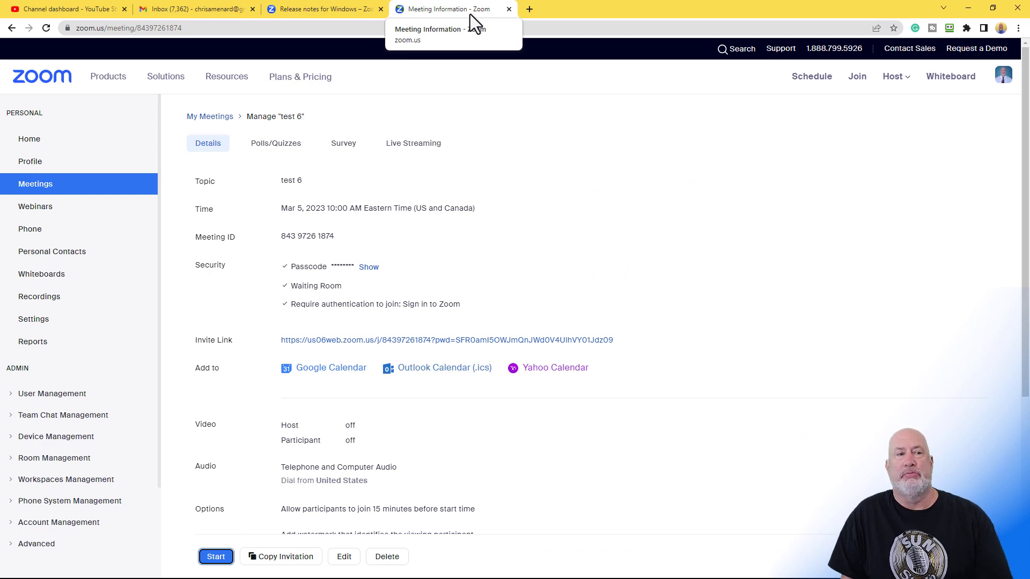
- Open account Settings and scroll through Schedule Meeting to the Add watermark options
{"action": "left_click", "coordinate": [42, 325]}
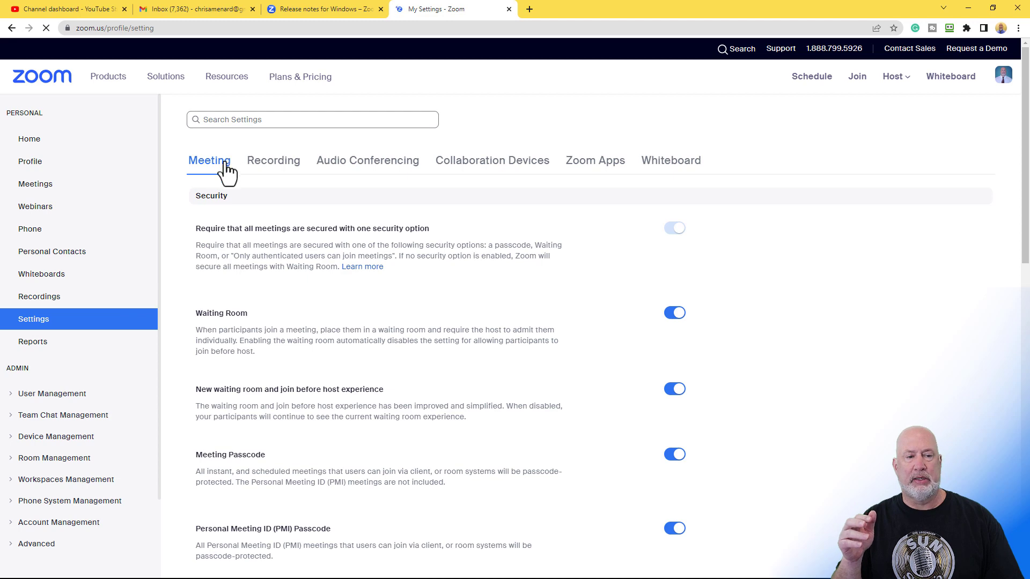
{"action": "scroll", "coordinate": [209, 228], "scroll_direction": "down", "scroll_amount": 5}
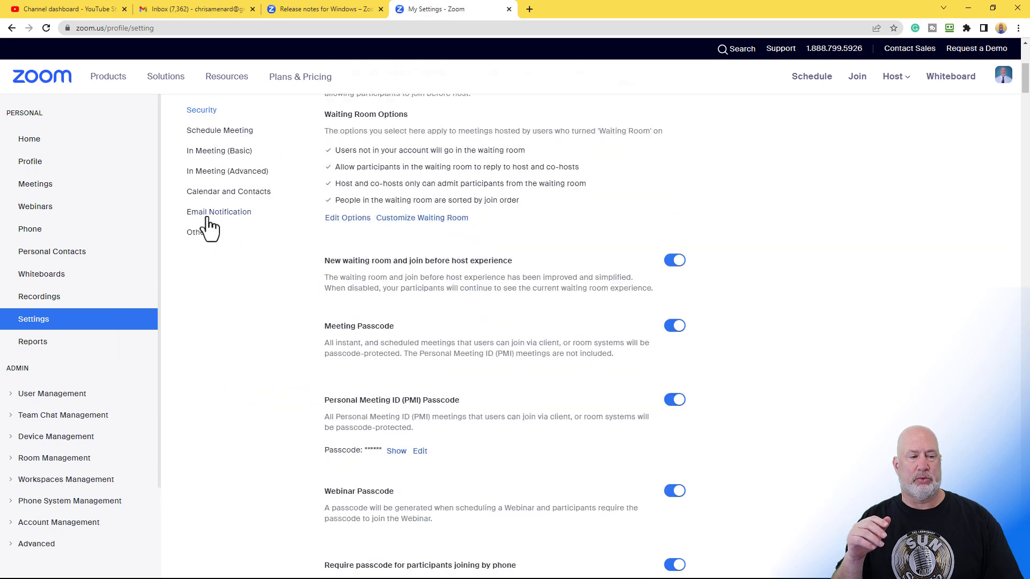
{"action": "scroll", "coordinate": [279, 230], "scroll_direction": "down", "scroll_amount": 10}
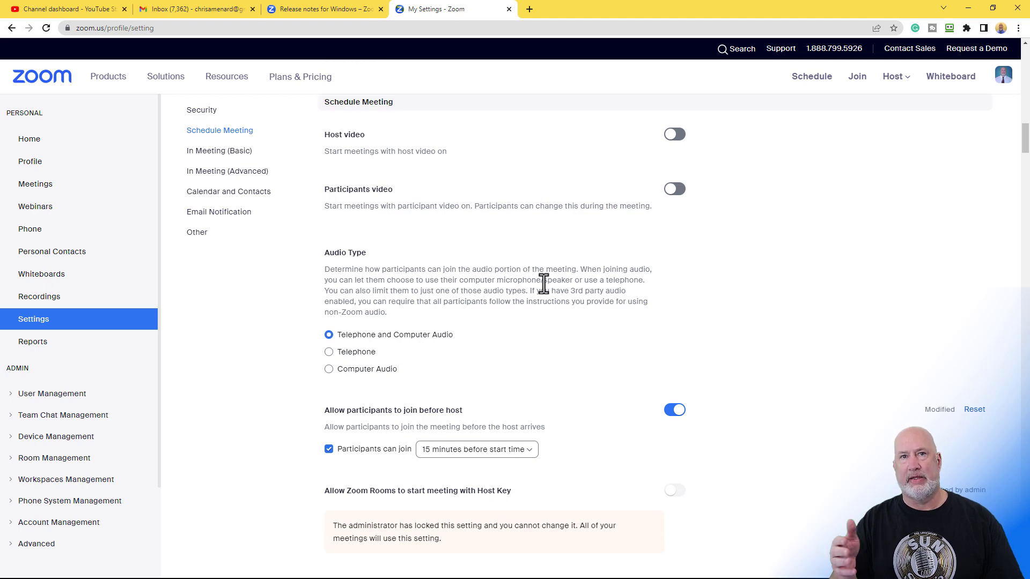
{"action": "scroll", "coordinate": [545, 286], "scroll_direction": "down", "scroll_amount": 4}
{"action": "scroll", "coordinate": [545, 286], "scroll_direction": "down", "scroll_amount": 5}
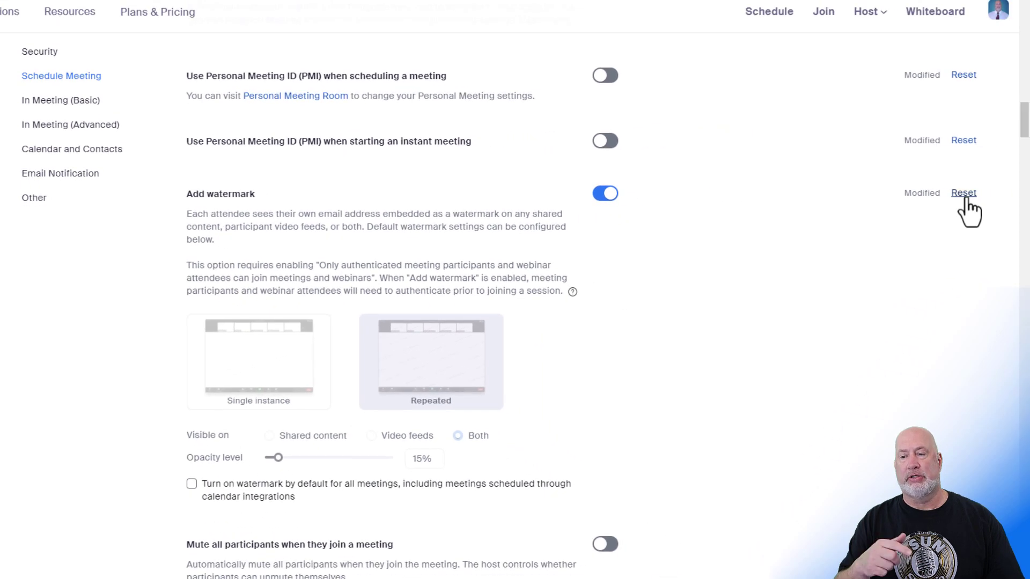
- Reset Add watermark to its default, confirm the reset, and re-enable the watermark
{"action": "left_click", "coordinate": [964, 200]}
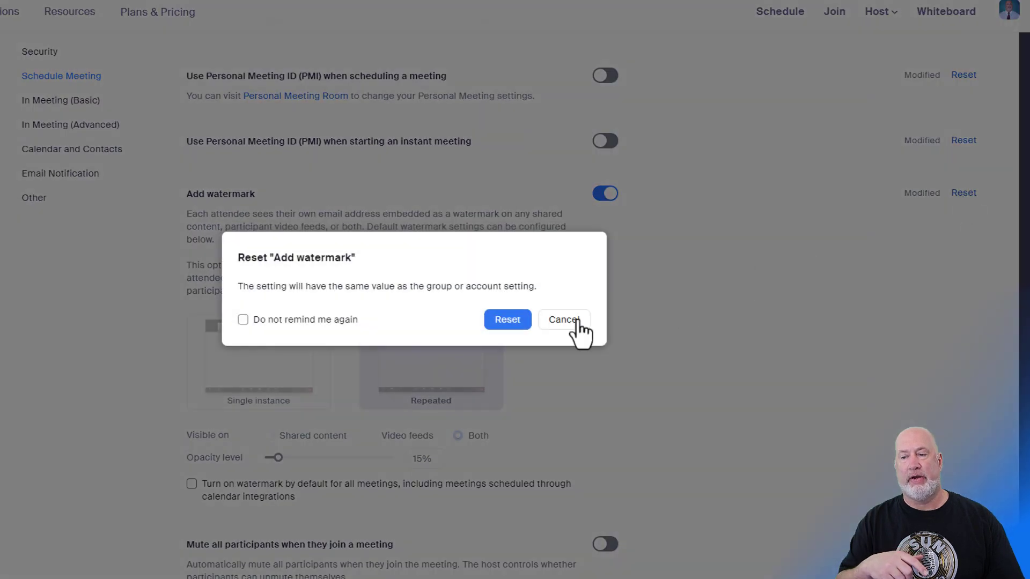
{"action": "left_click", "coordinate": [516, 322]}
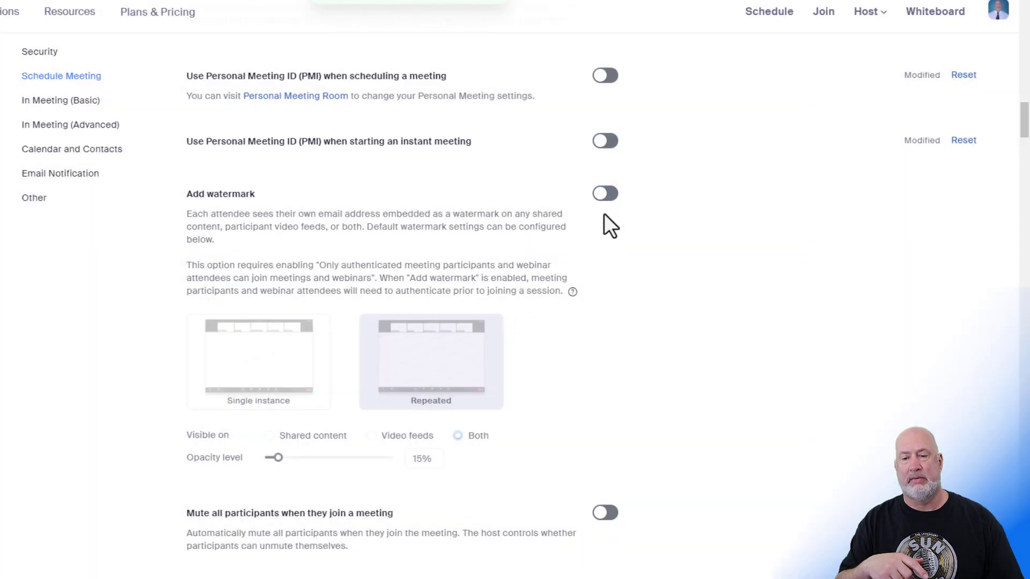
{"action": "left_click", "coordinate": [611, 199]}
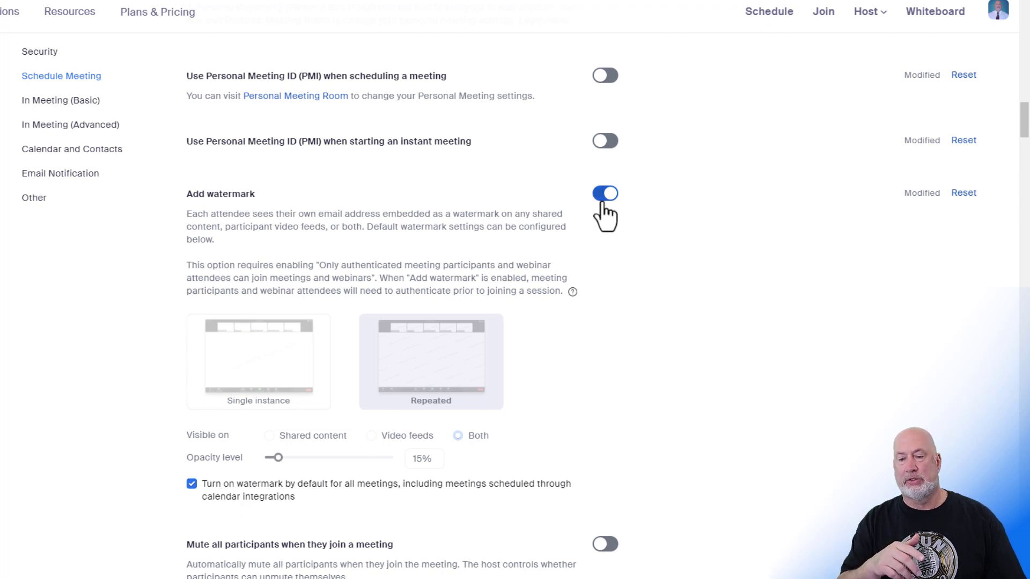
- Save the watermark with 'on by default for all meetings' unchecked, then go to Meetings
{"action": "left_click", "coordinate": [191, 485]}
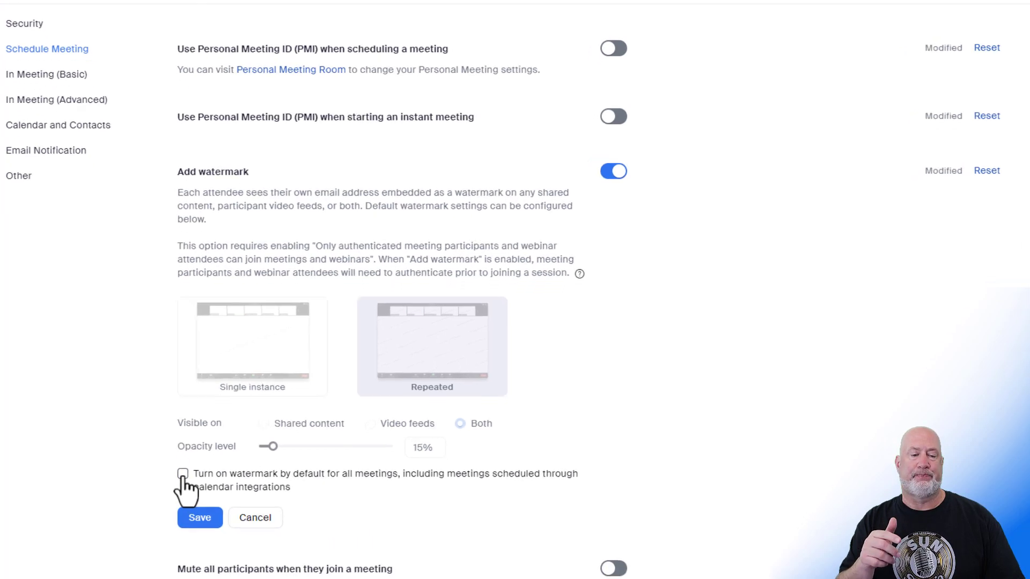
{"action": "left_click", "coordinate": [192, 484]}
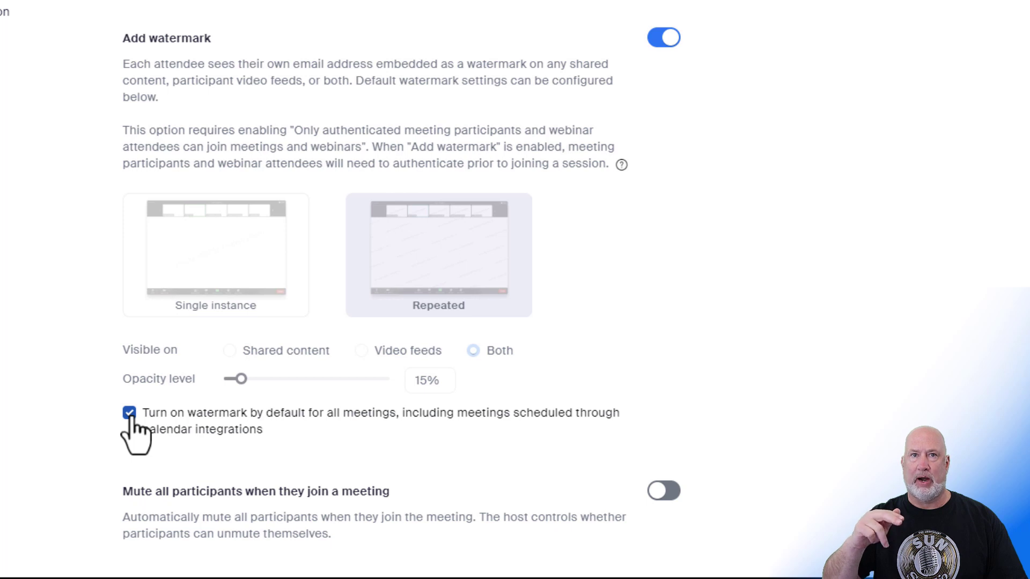
{"action": "left_click", "coordinate": [131, 414]}
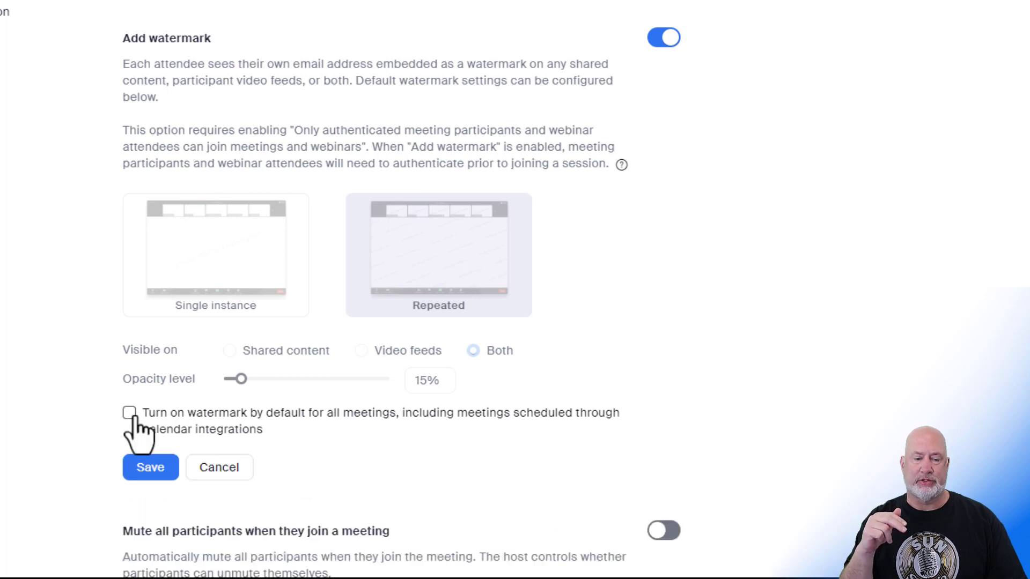
{"action": "left_click", "coordinate": [142, 469]}
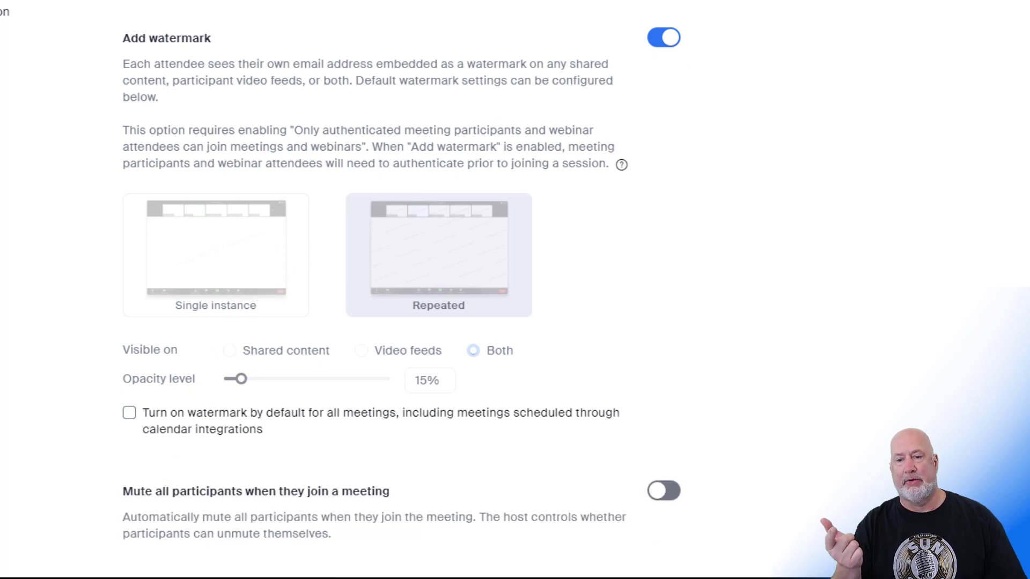
{"action": "left_click", "coordinate": [37, 188]}
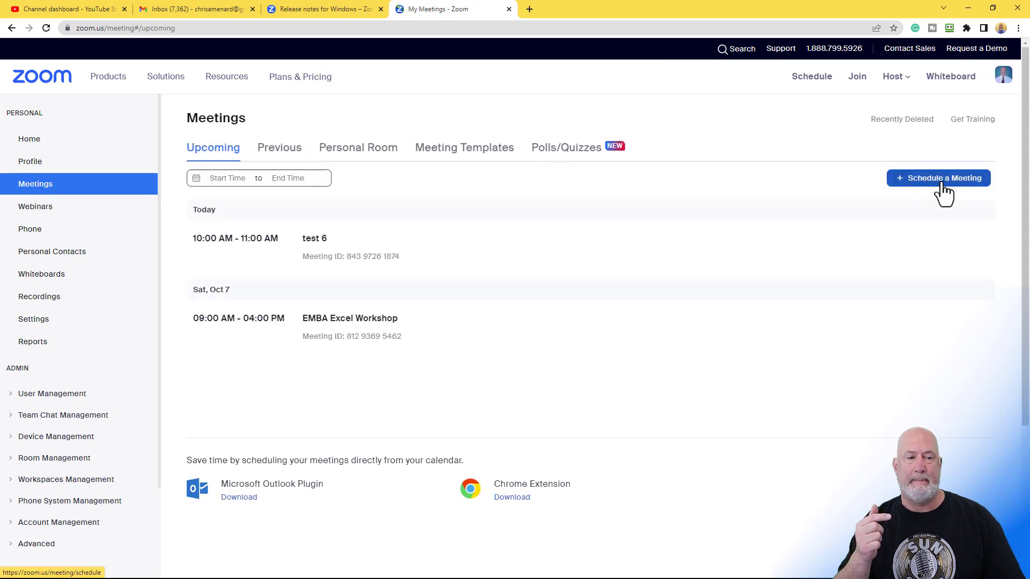
- Schedule a new meeting titled 'Budget meeting' and reveal its additional options
{"action": "left_click", "coordinate": [973, 178]}
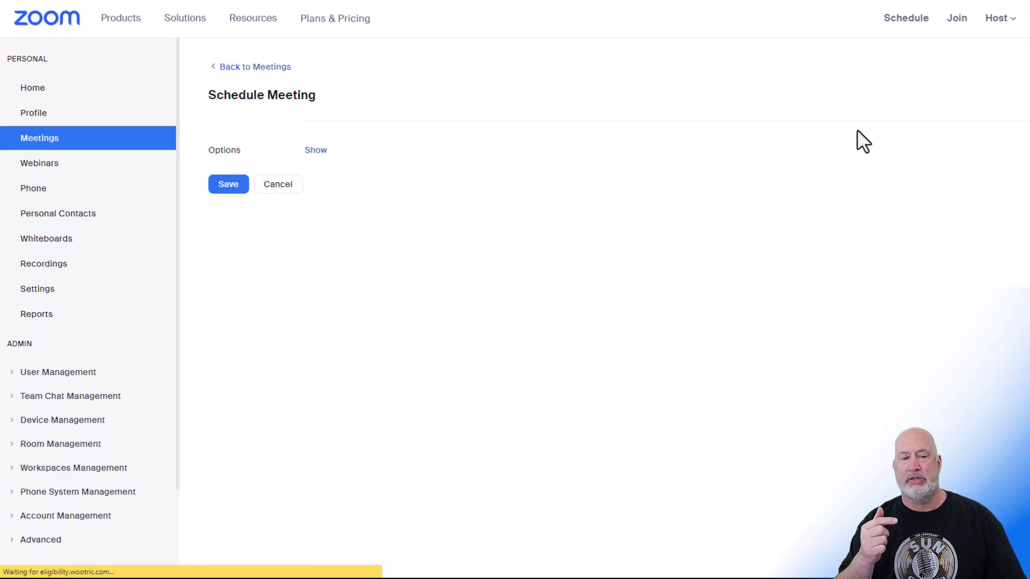
{"action": "type", "text": "Budget meeting"}
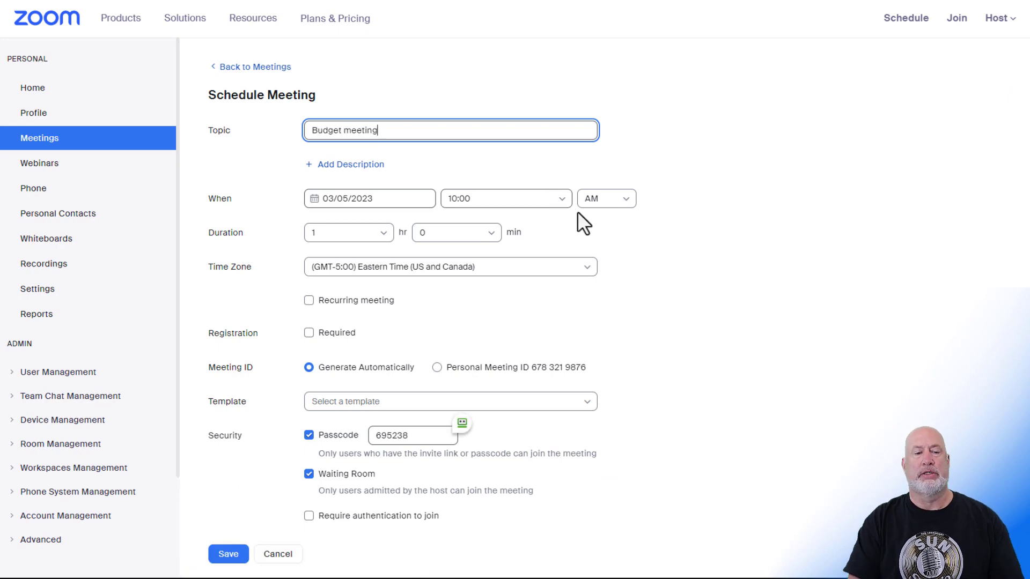
{"action": "scroll", "coordinate": [630, 215], "scroll_direction": "down", "scroll_amount": 5}
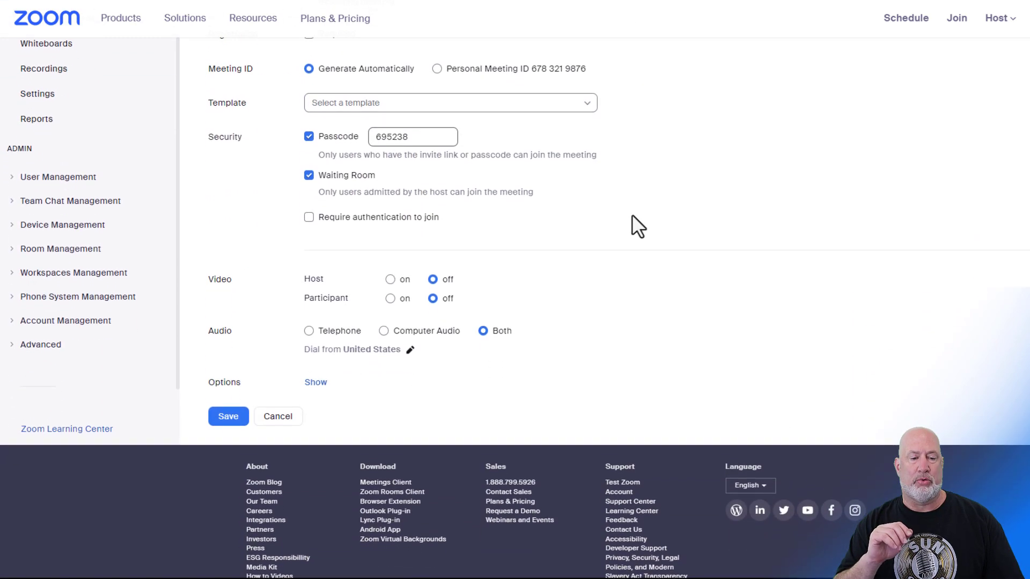
{"action": "left_click", "coordinate": [315, 383]}
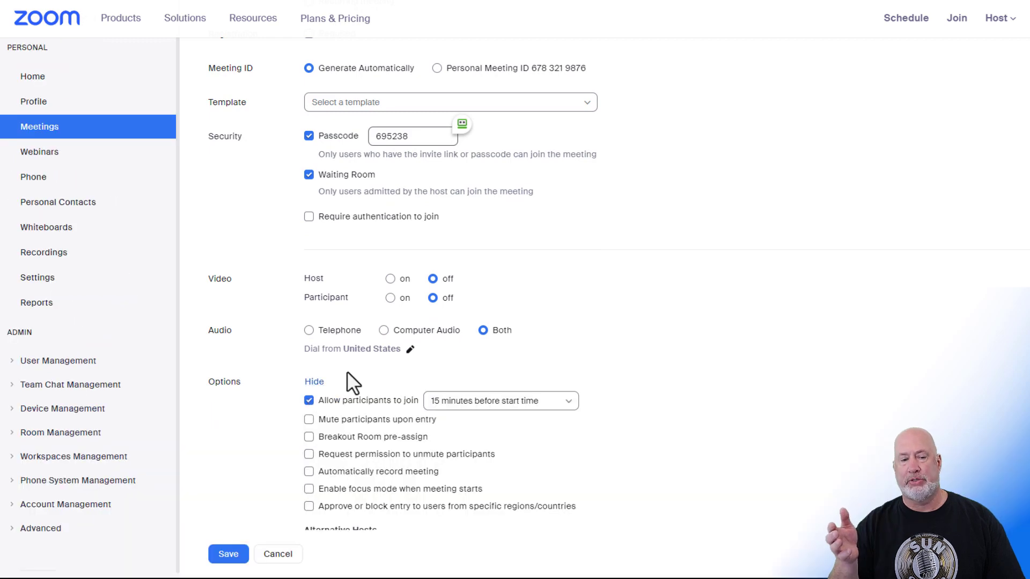
{"action": "scroll", "coordinate": [346, 371], "scroll_direction": "down", "scroll_amount": 3}
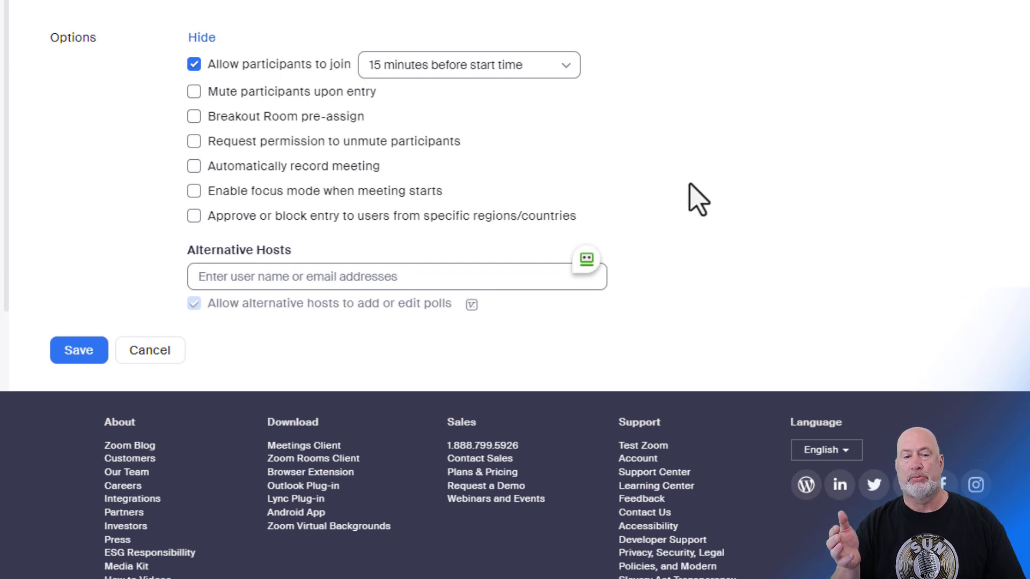
{"action": "scroll", "coordinate": [698, 199], "scroll_direction": "up", "scroll_amount": 8}
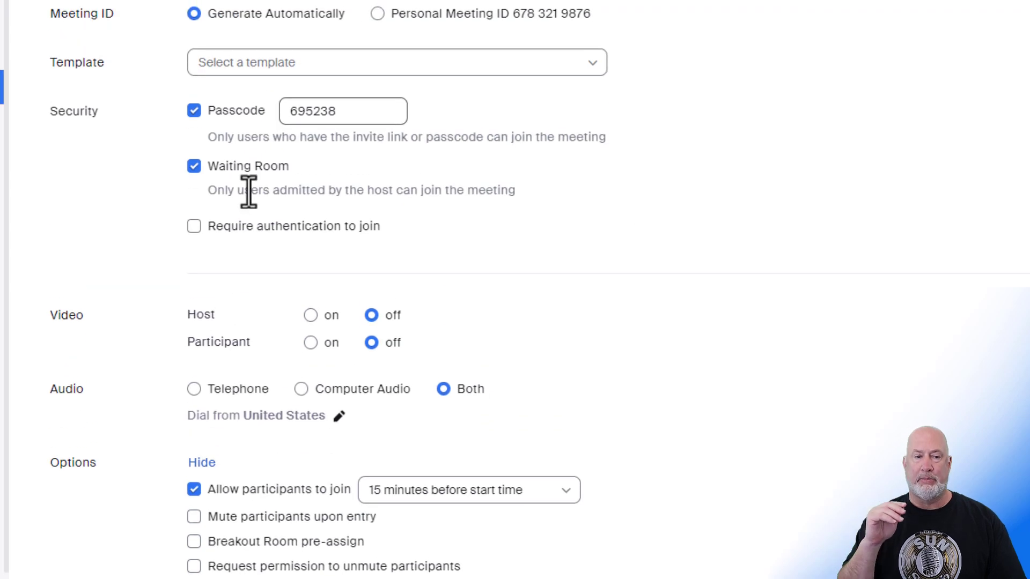
- Tick Require authentication to join and Add watermark that identifies the viewing participant
{"action": "left_click", "coordinate": [195, 226]}
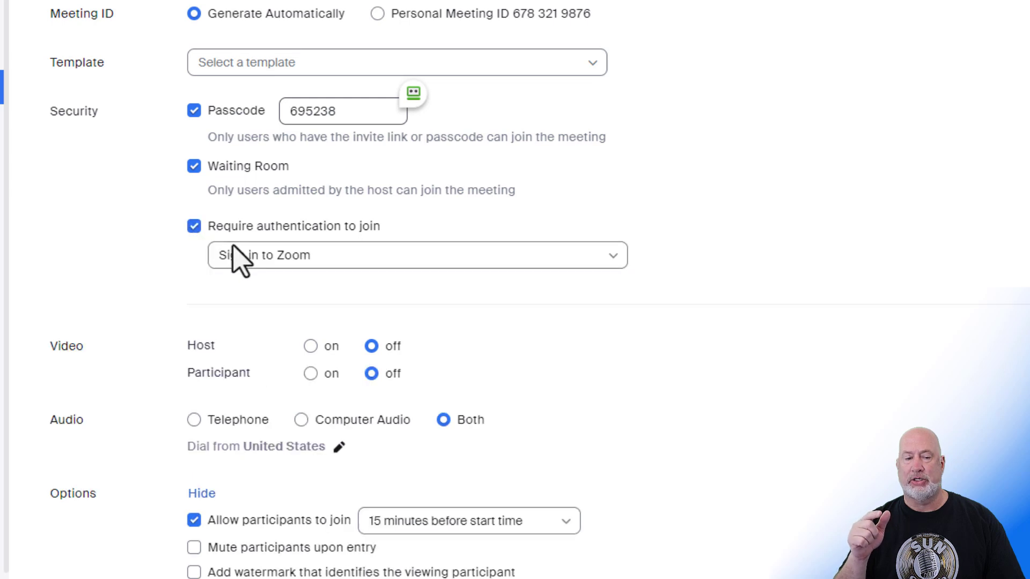
{"action": "left_click", "coordinate": [269, 259]}
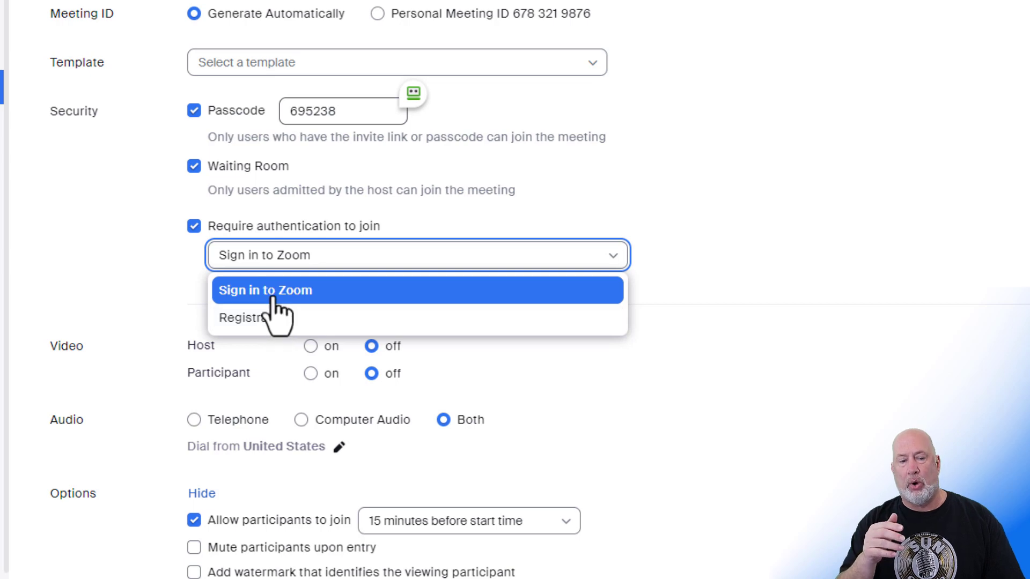
{"action": "left_click", "coordinate": [823, 202]}
{"action": "scroll", "coordinate": [590, 257], "scroll_direction": "down", "scroll_amount": 8}
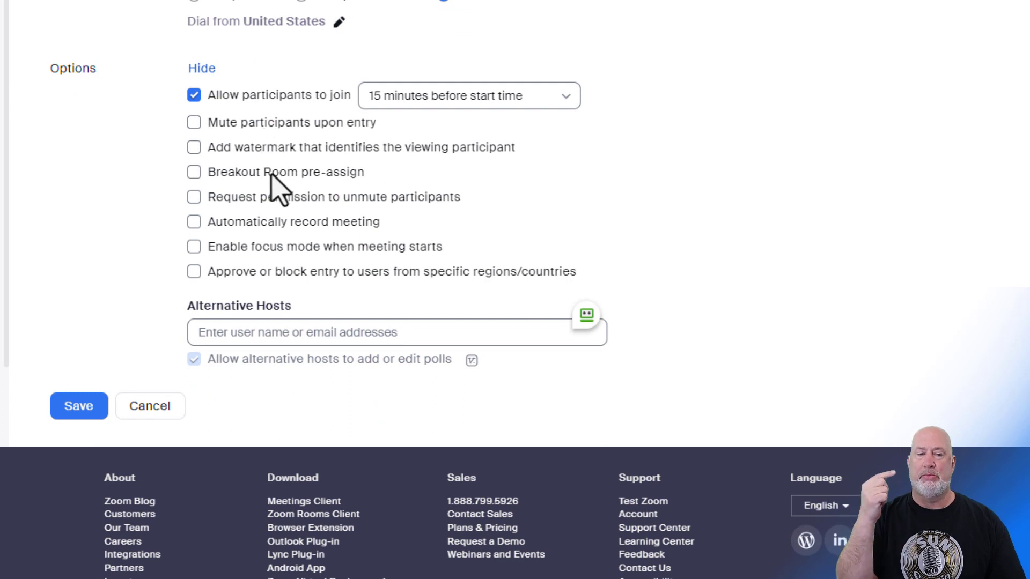
{"action": "left_click", "coordinate": [195, 148]}
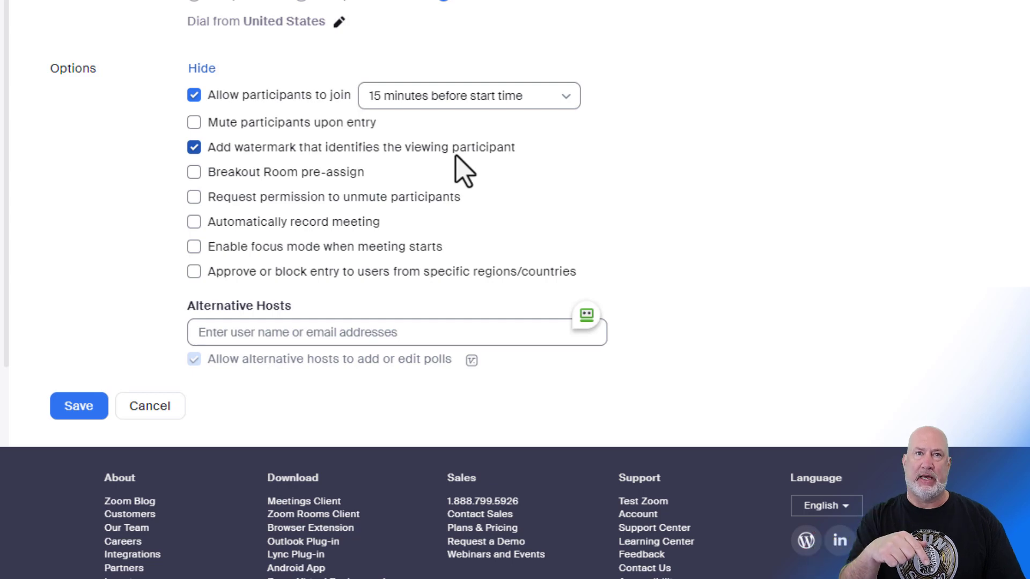
- Change the required authentication method from Sign in to Zoom to Registration
{"action": "scroll", "coordinate": [454, 182], "scroll_direction": "up", "scroll_amount": 8}
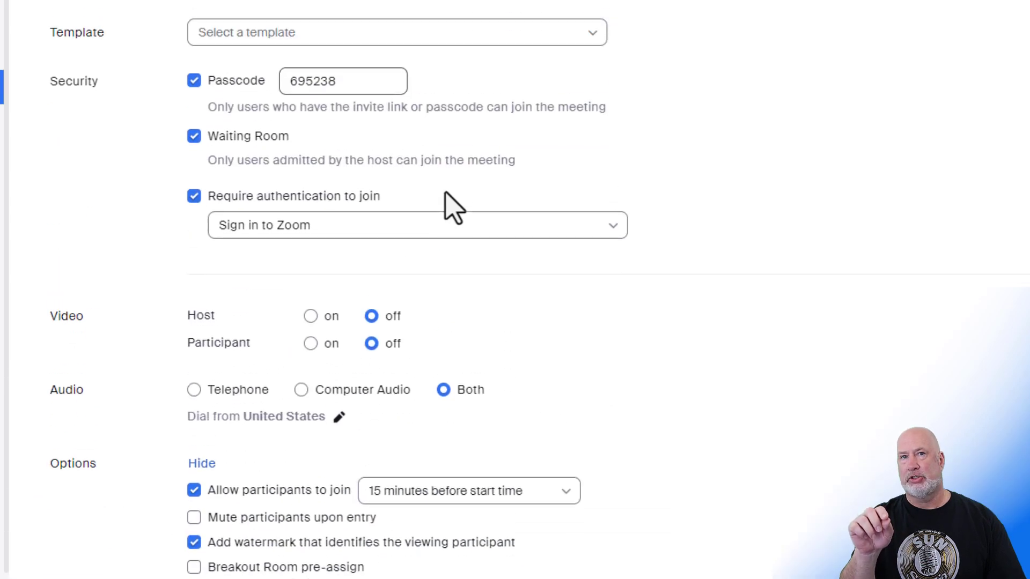
{"action": "left_click", "coordinate": [324, 257]}
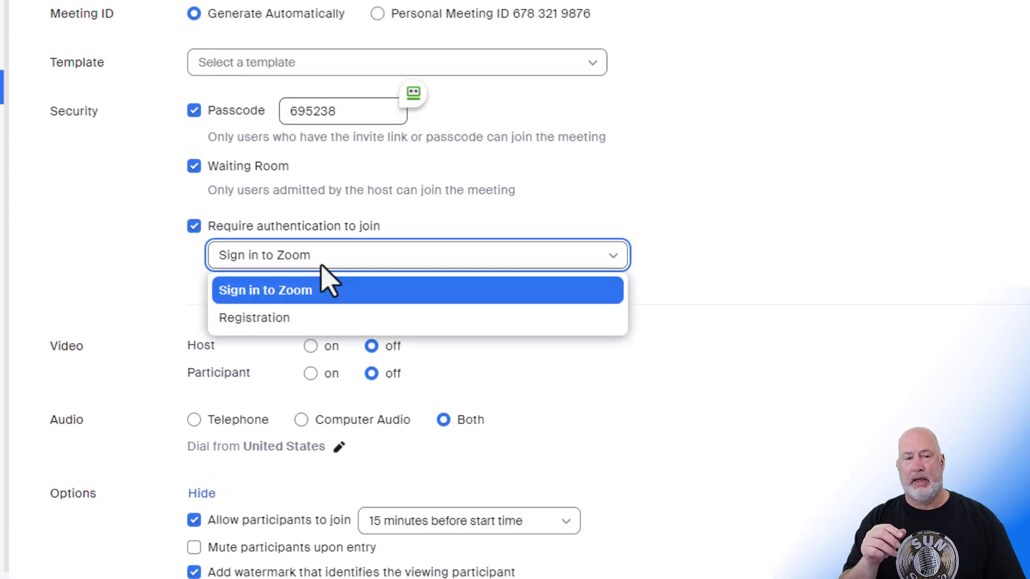
{"action": "left_click", "coordinate": [294, 322]}
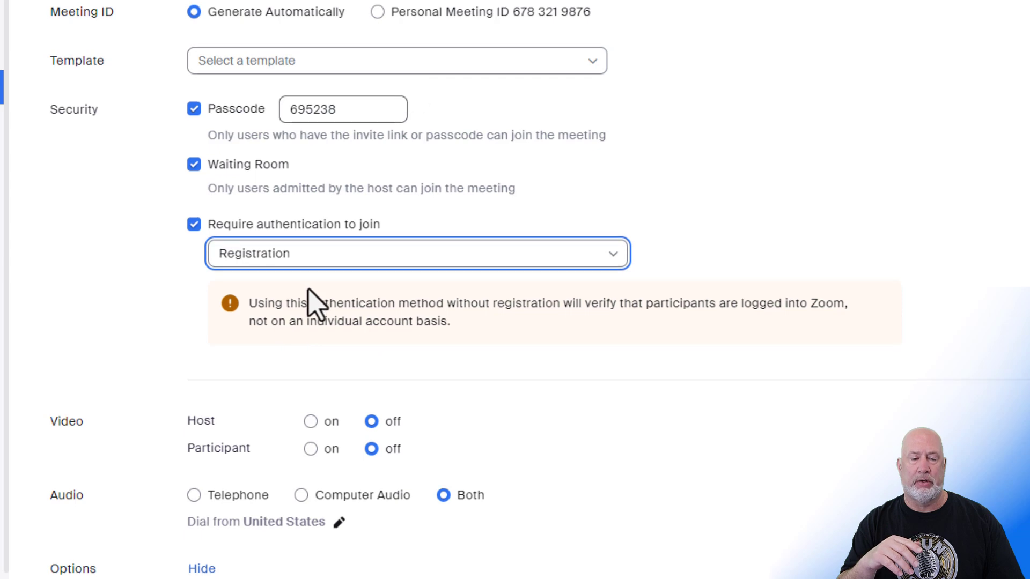
{"action": "scroll", "coordinate": [314, 301], "scroll_direction": "down", "scroll_amount": 8}
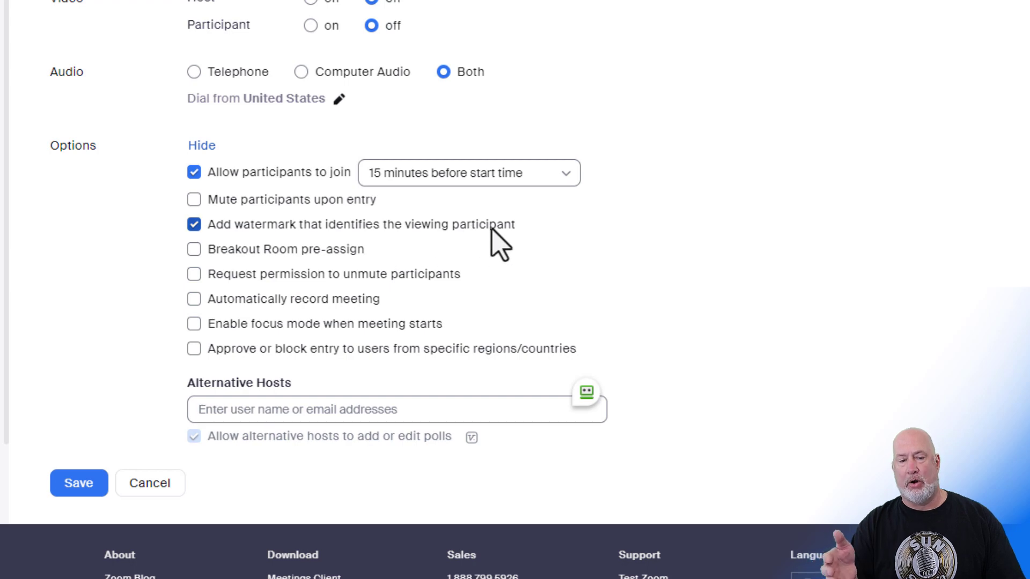
- Save the Budget meeting and start it in the Zoom Meetings app
{"action": "left_click", "coordinate": [78, 485]}
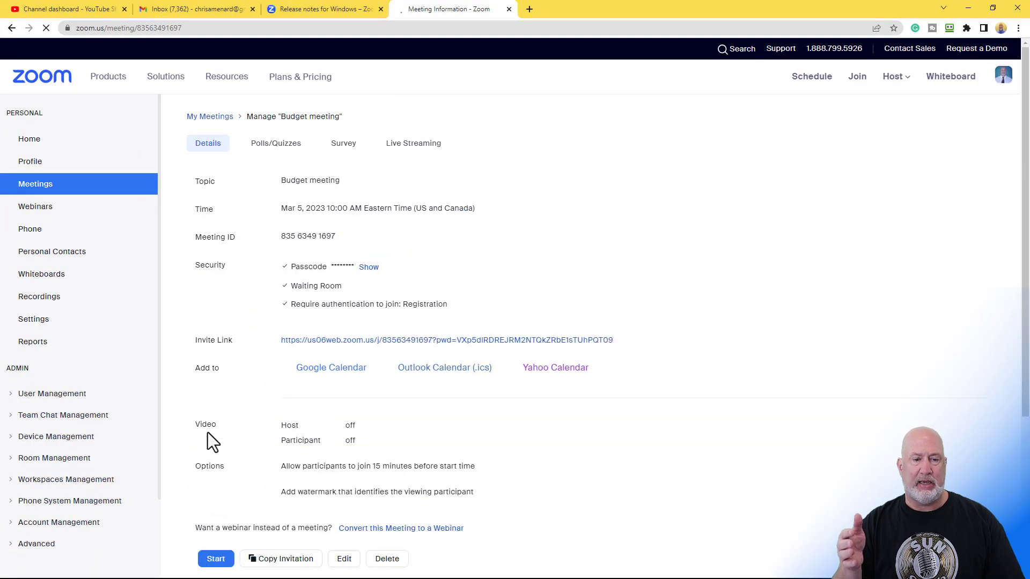
{"action": "scroll", "coordinate": [574, 270], "scroll_direction": "down", "scroll_amount": 5}
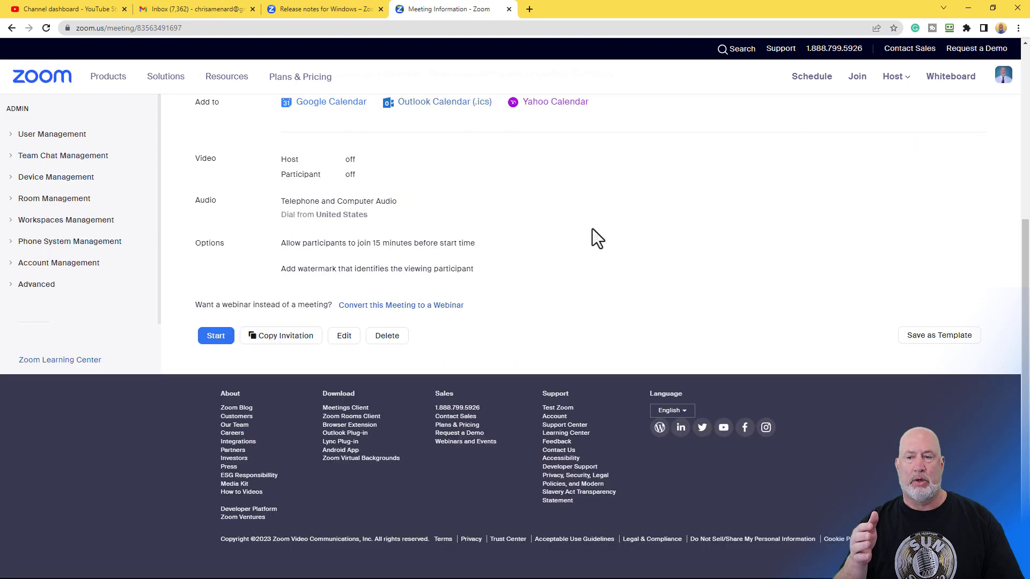
{"action": "left_click", "coordinate": [214, 336]}
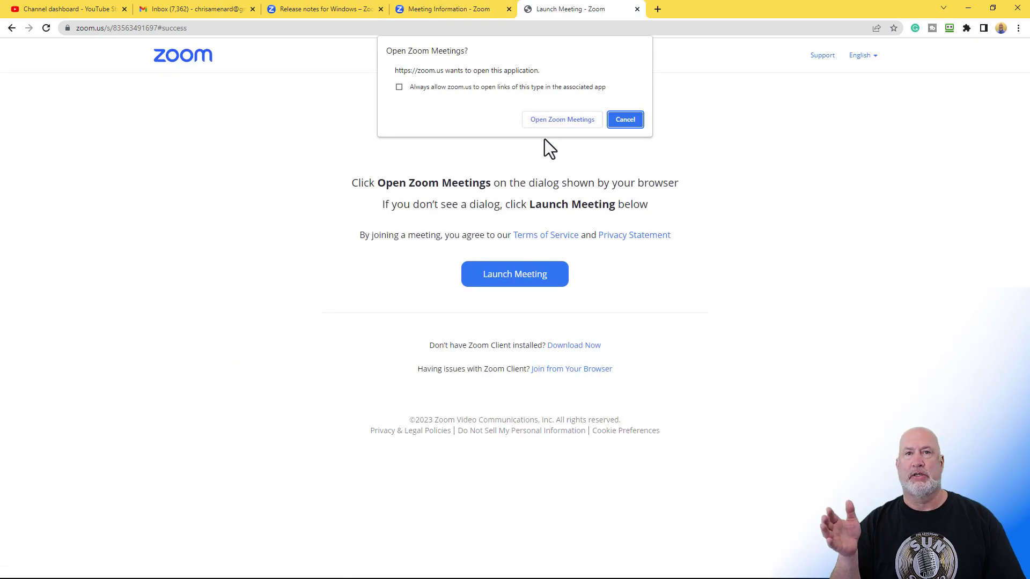
{"action": "left_click", "coordinate": [558, 120]}
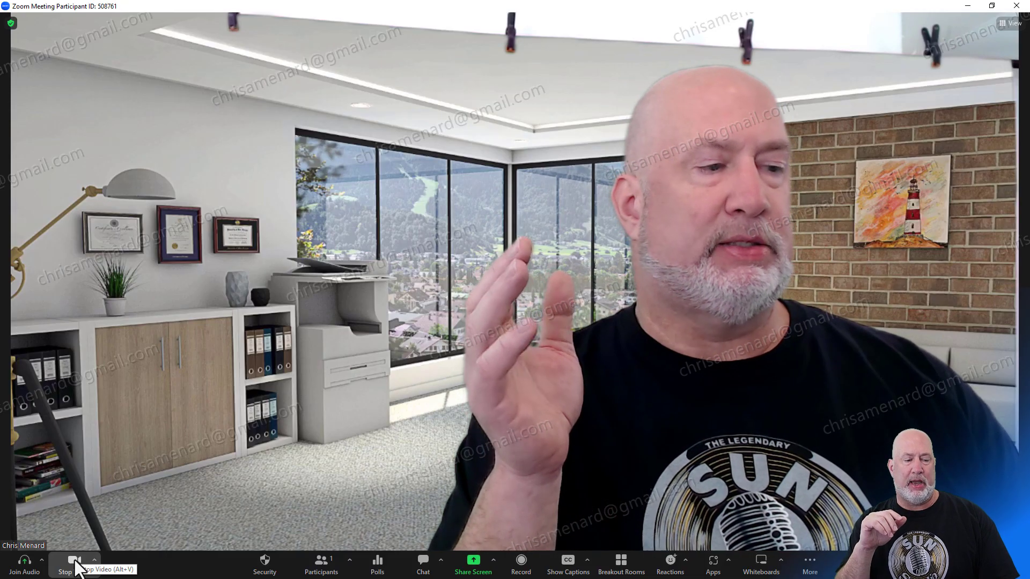
{"action": "left_click", "coordinate": [75, 564]}
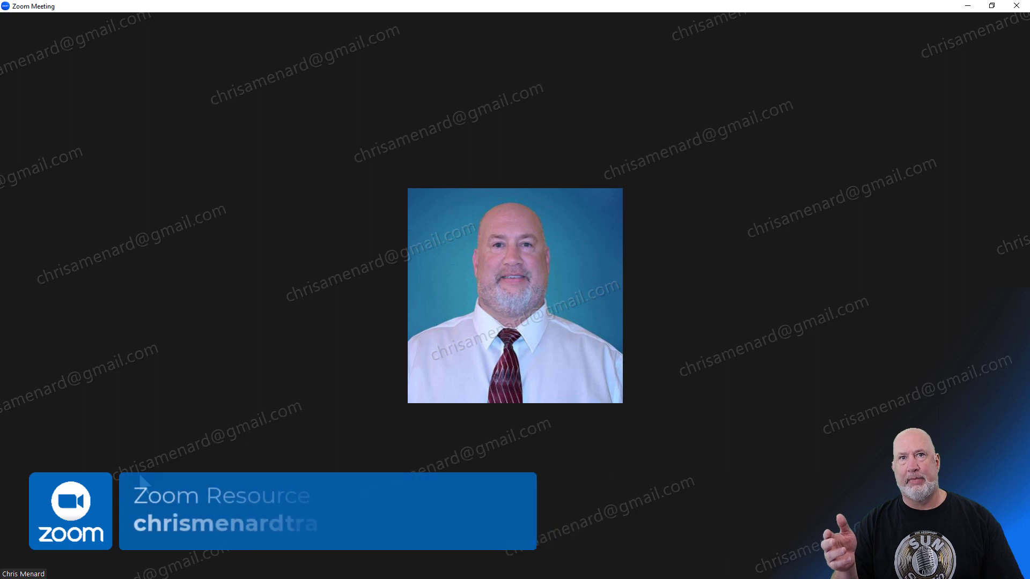
{"action": "left_click", "coordinate": [81, 566]}
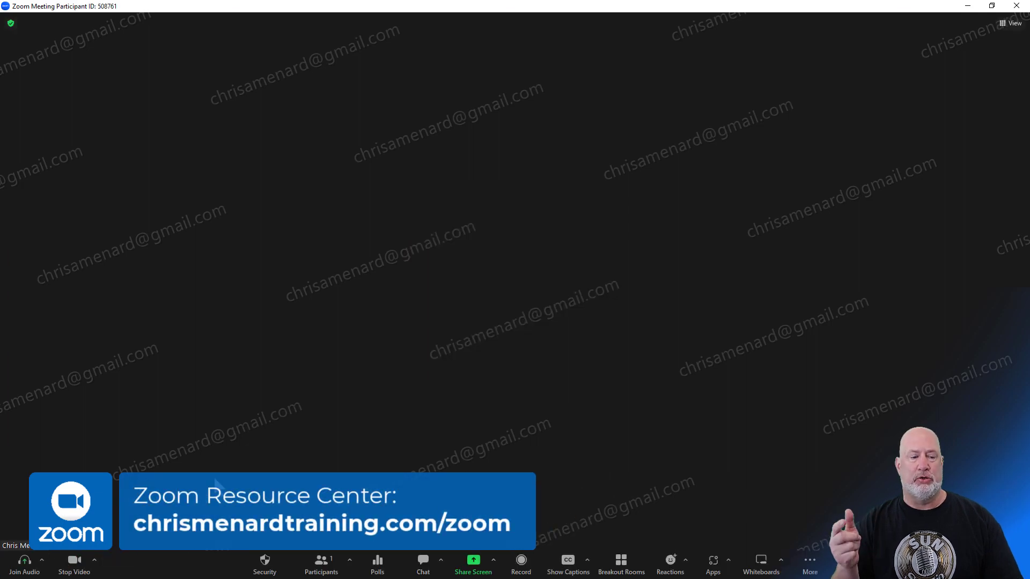